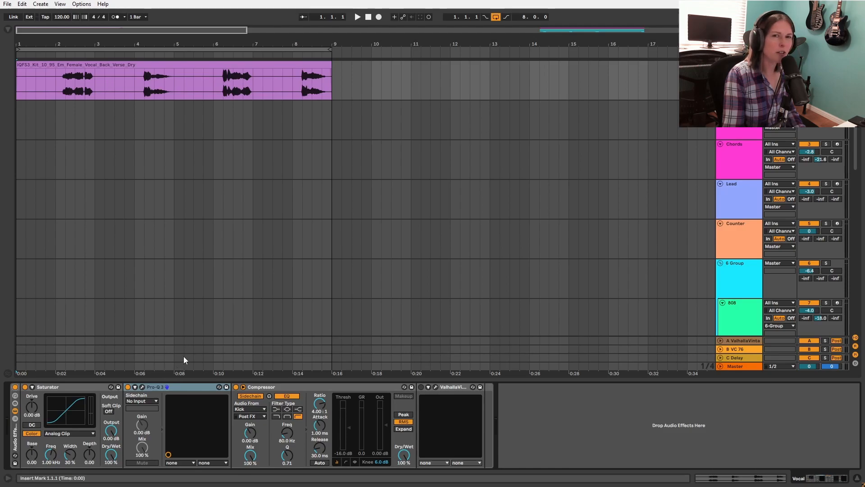
Step: In the vocal's Pro-Q 3, move the low cut to about 104 Hz and add a high cut while playing the vocal from bar 2
left_click(141, 386)
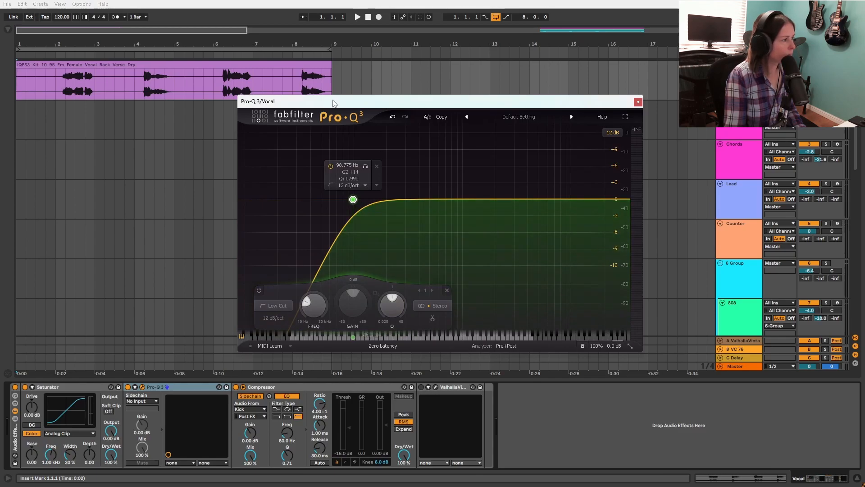
left_click_drag(355, 202, 356, 203)
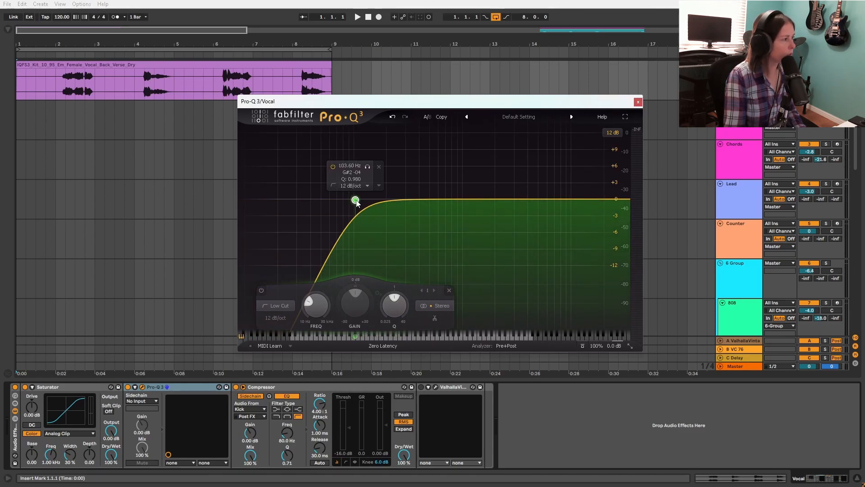
left_click(59, 80)
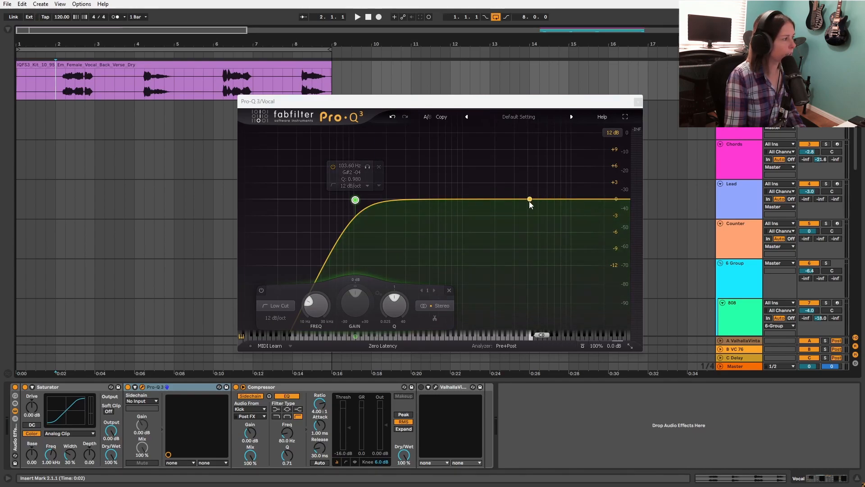
key("space")
left_click(606, 199)
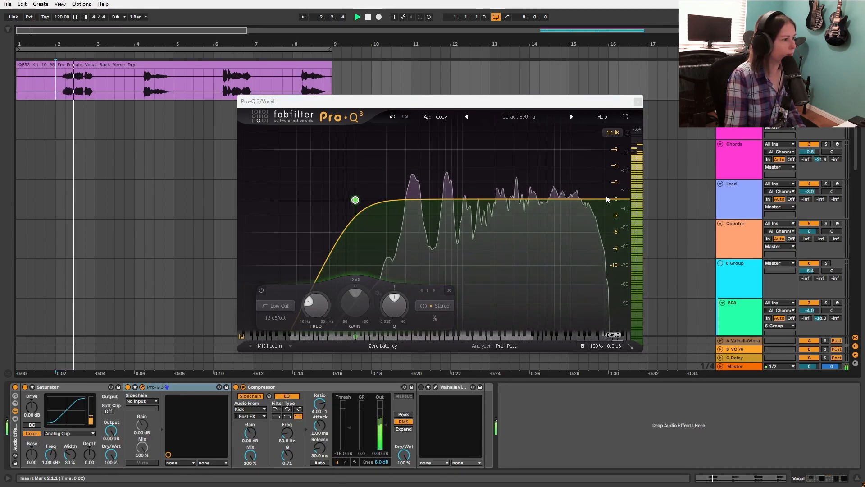
left_click_drag(607, 199, 508, 196)
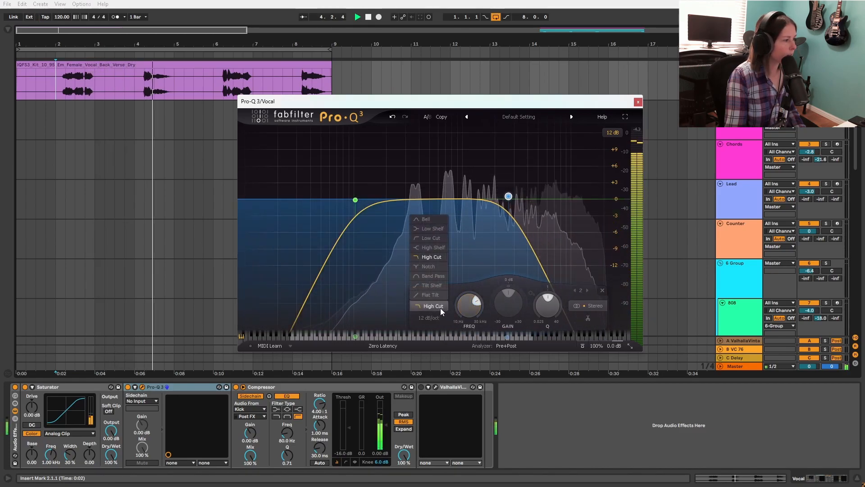
Step: Set the vocal EQ's high cut slope to Brickwall and lower its frequency to about 1170 Hz
left_click(435, 318)
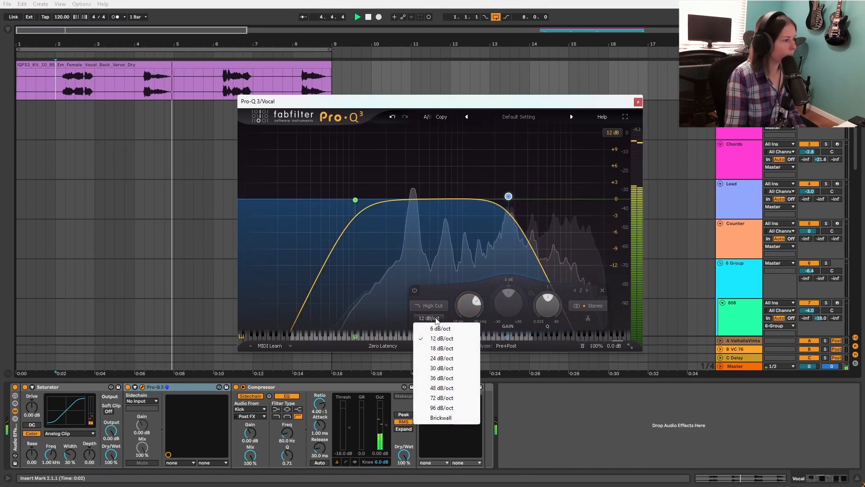
left_click(441, 417)
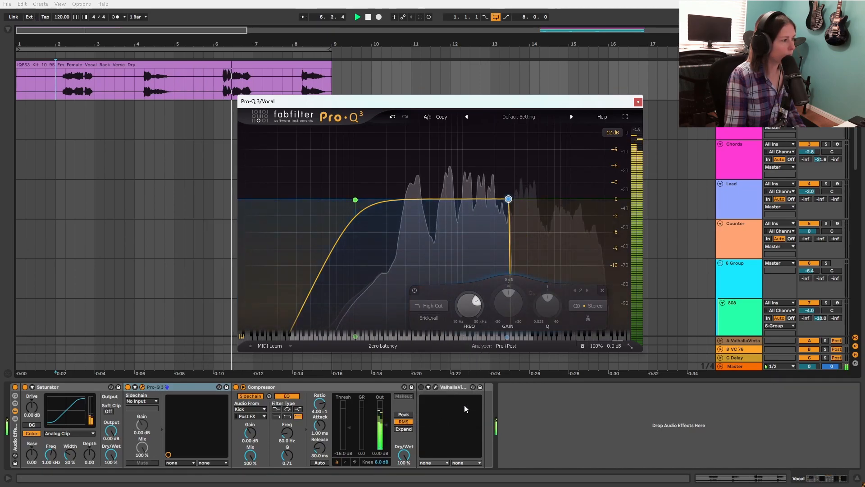
left_click_drag(510, 203, 469, 202)
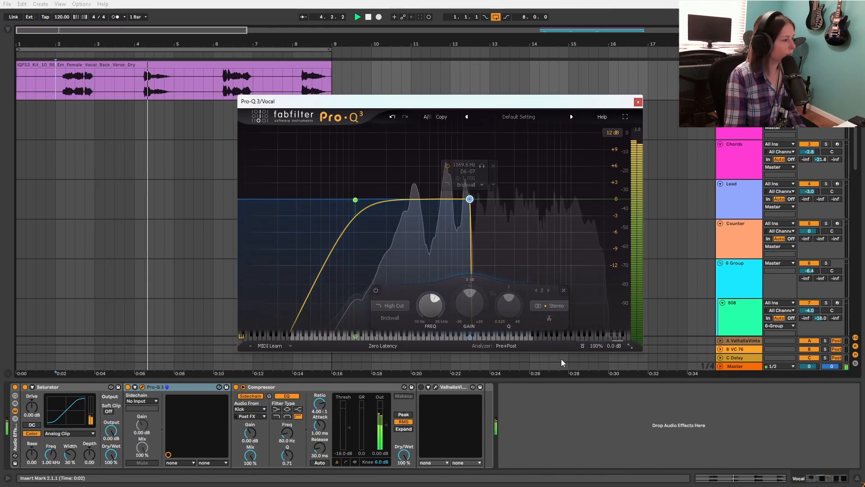
Step: Enable ValhallaVintageVerb on the vocal, review its settings, and close both plugin windows
left_click(422, 386)
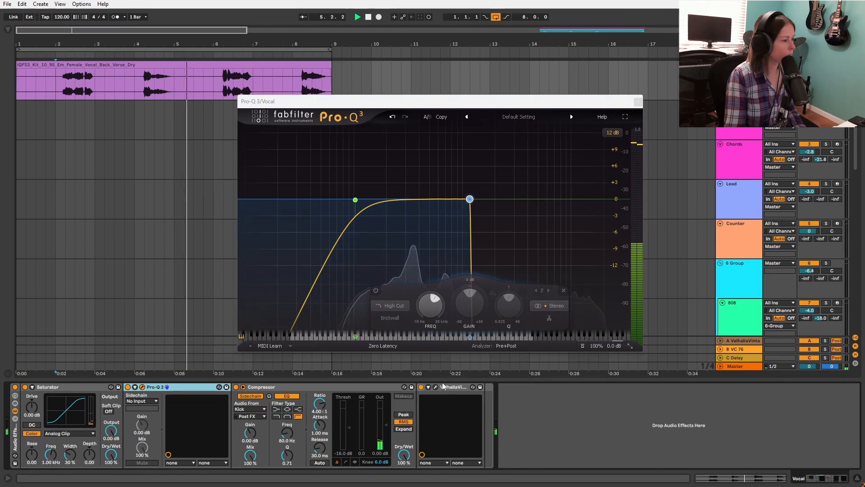
left_click(435, 387)
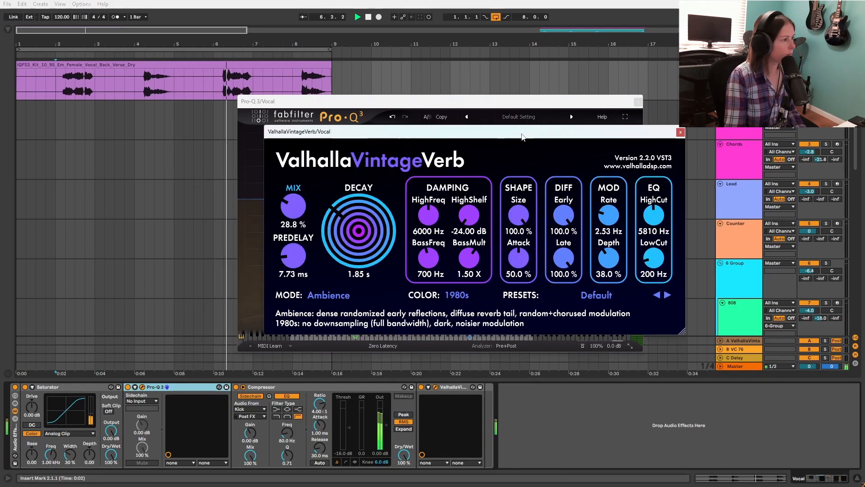
left_click_drag(521, 134, 546, 112)
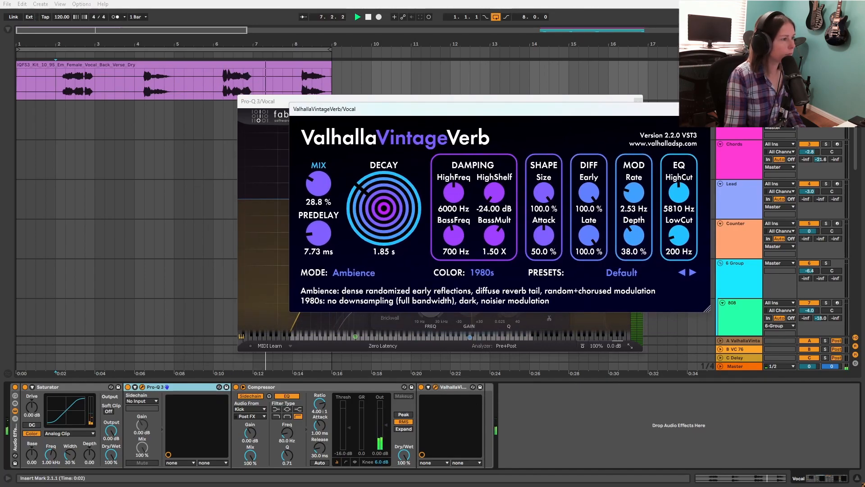
left_click(705, 109)
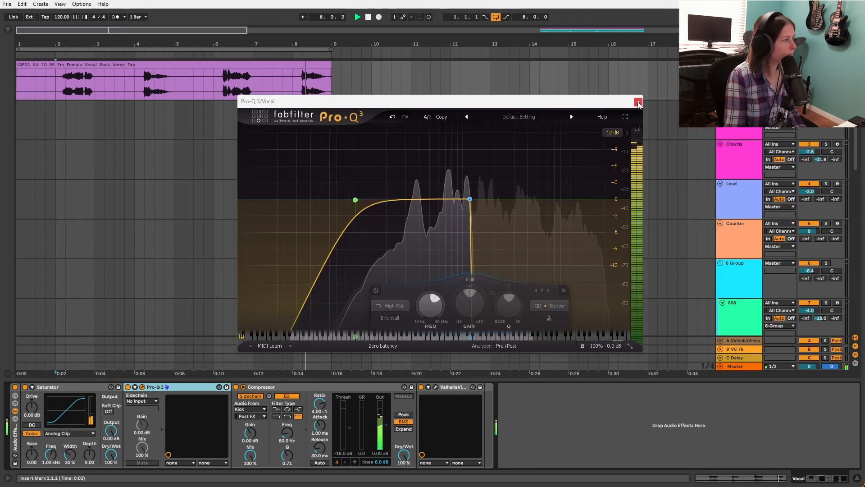
left_click(638, 102)
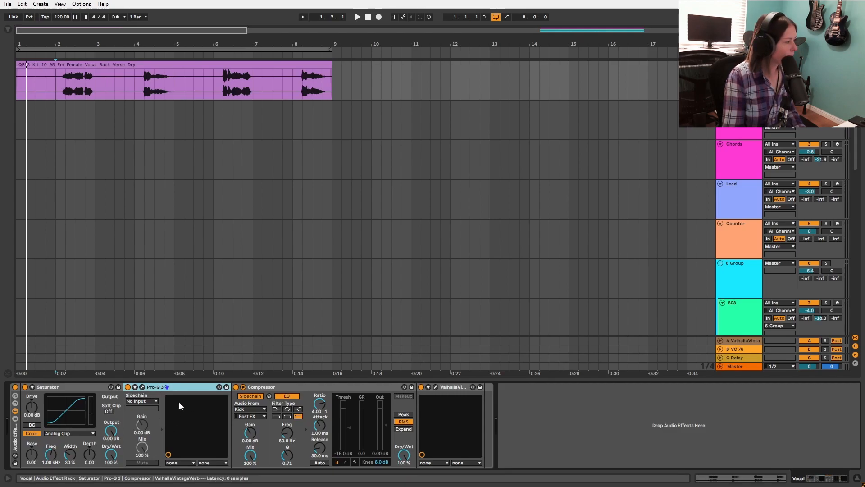
Step: Reopen the vocal's Pro-Q 3 to check the filter curve during playback, and close it
left_click(143, 387)
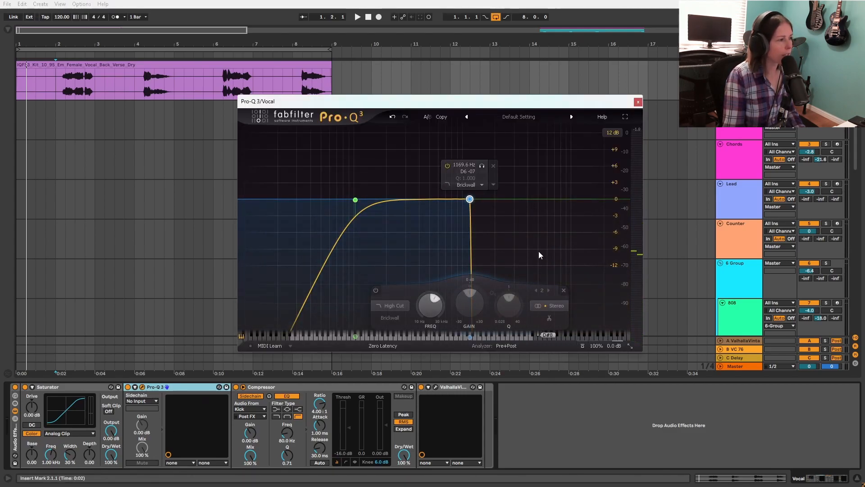
key("space")
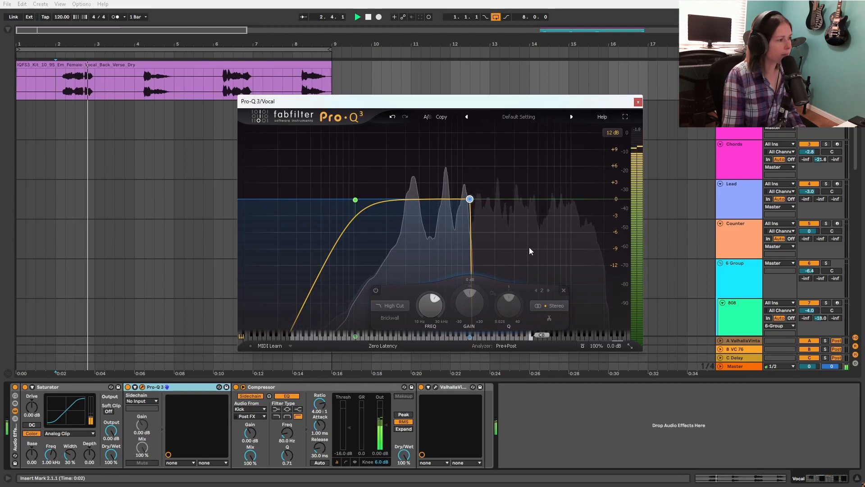
left_click(638, 103)
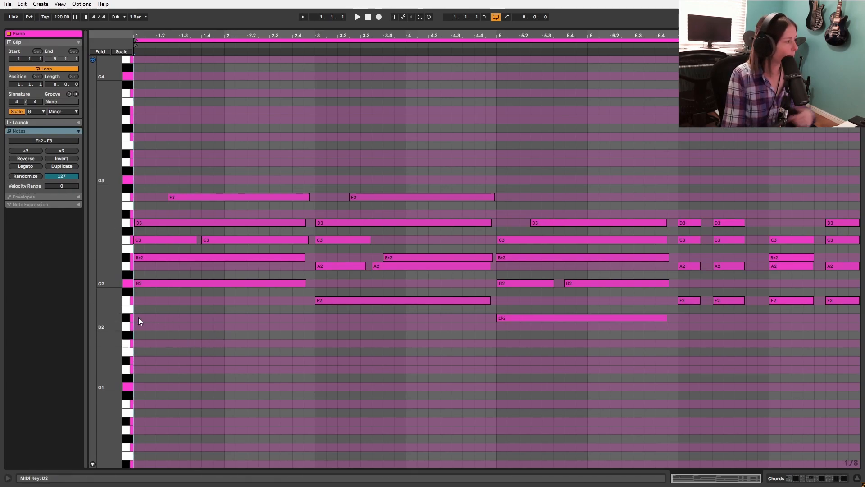
Step: Highlight the notes of each successive chord in the Piano clip to examine the chord progression
left_click_drag(165, 311, 191, 185)
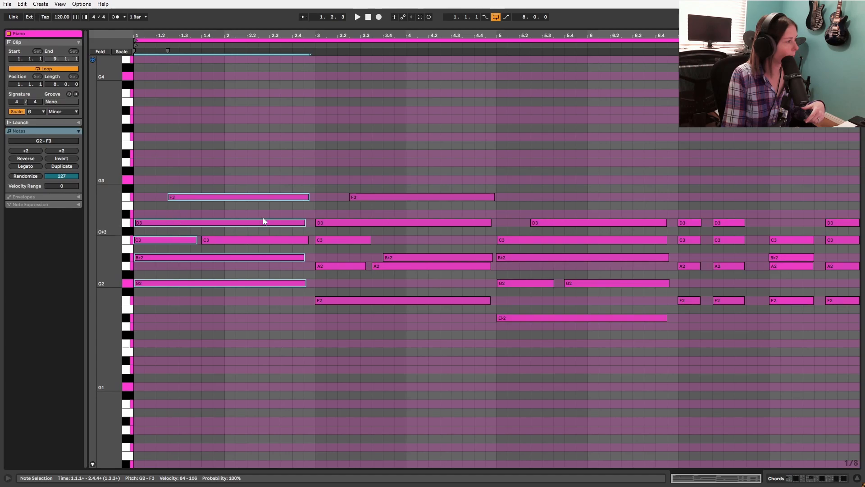
left_click_drag(345, 329, 359, 197)
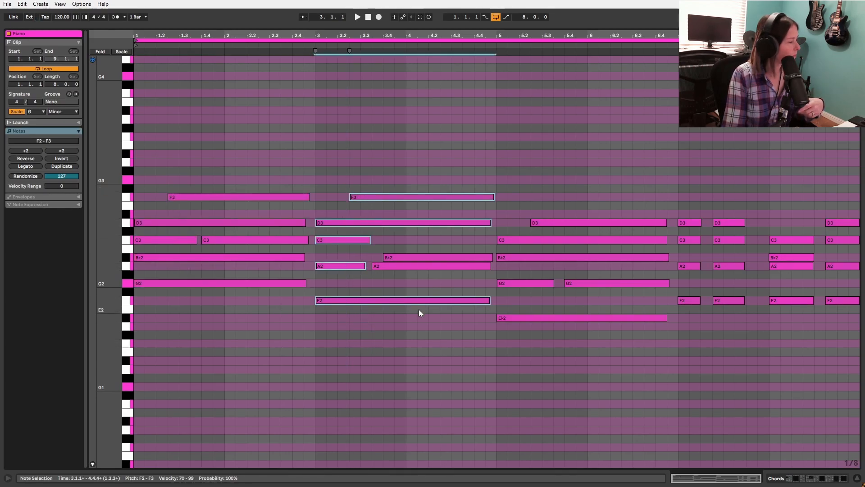
left_click_drag(527, 344, 550, 220)
left_click(691, 332)
left_click_drag(787, 337, 780, 238)
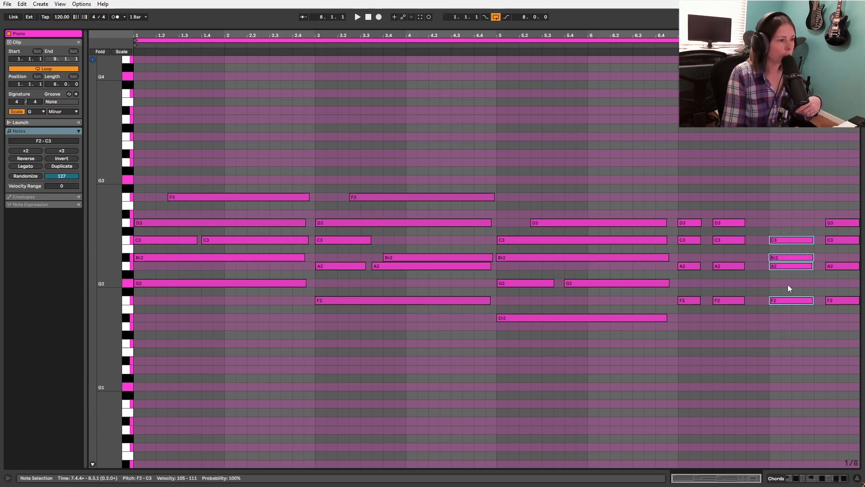
left_click_drag(834, 320, 846, 205)
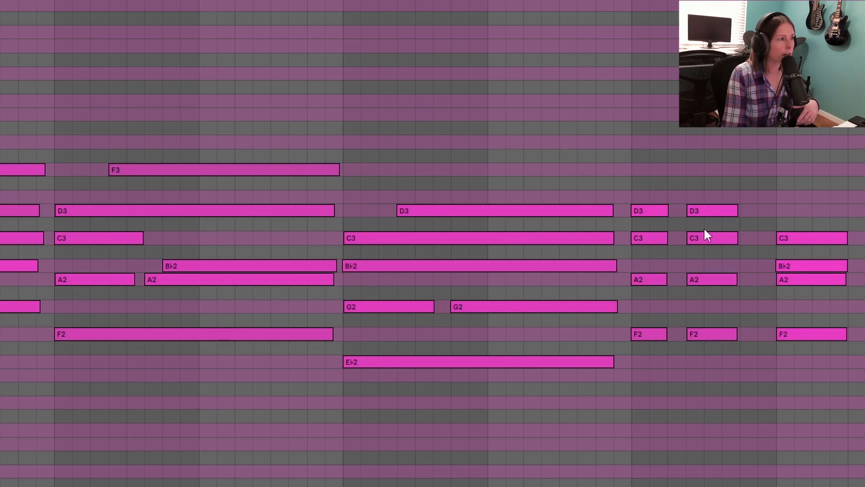
left_click_drag(712, 385, 702, 147)
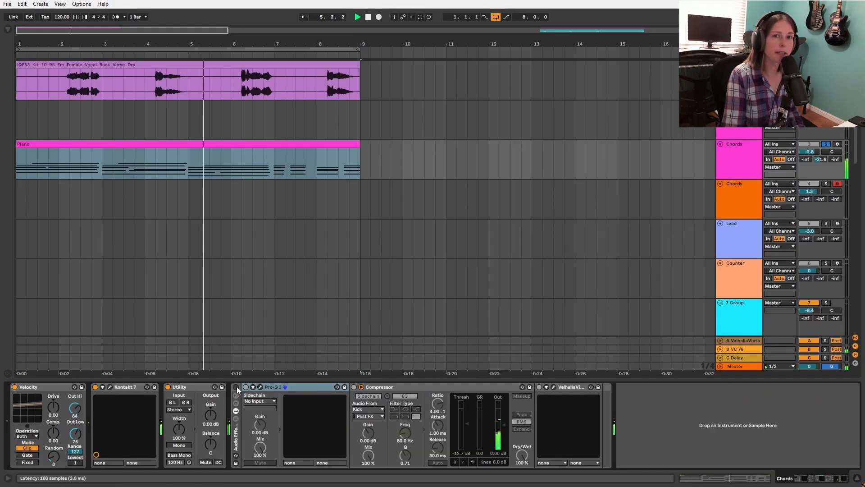
Step: Enable the audio effect rack on the piano Chords track and examine its Pro-Q 3 low cut and high shelf
left_click(236, 387)
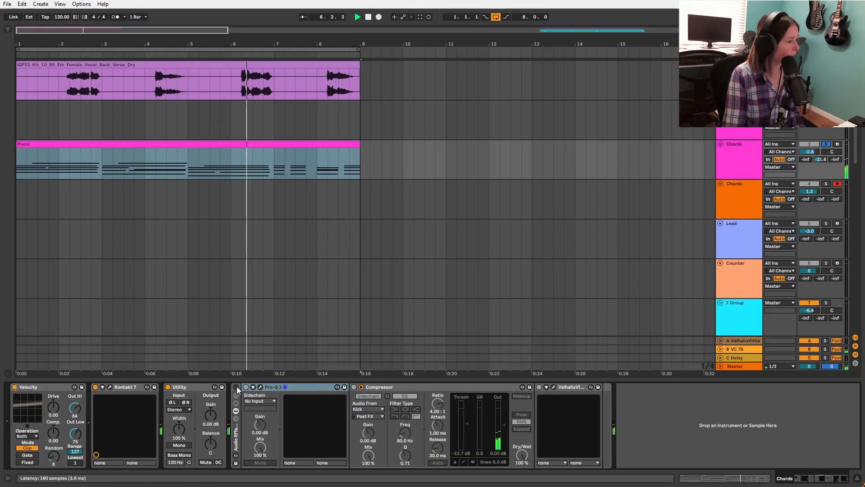
left_click(261, 387)
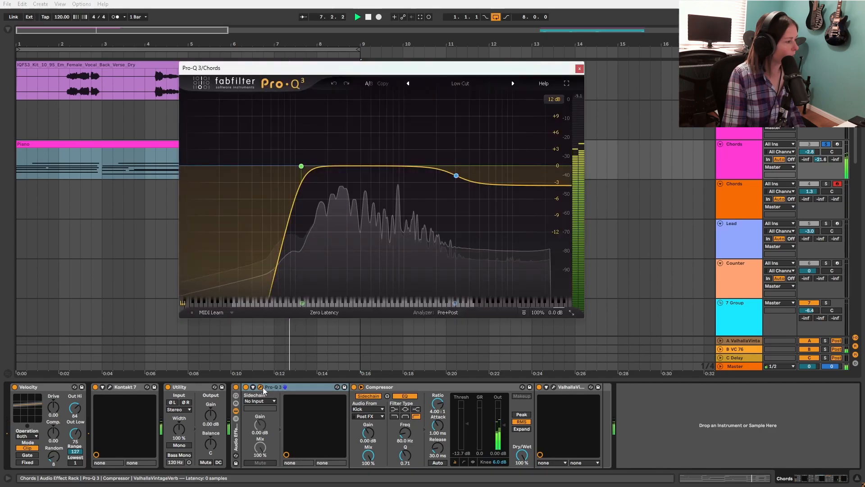
mouse_move(315, 182)
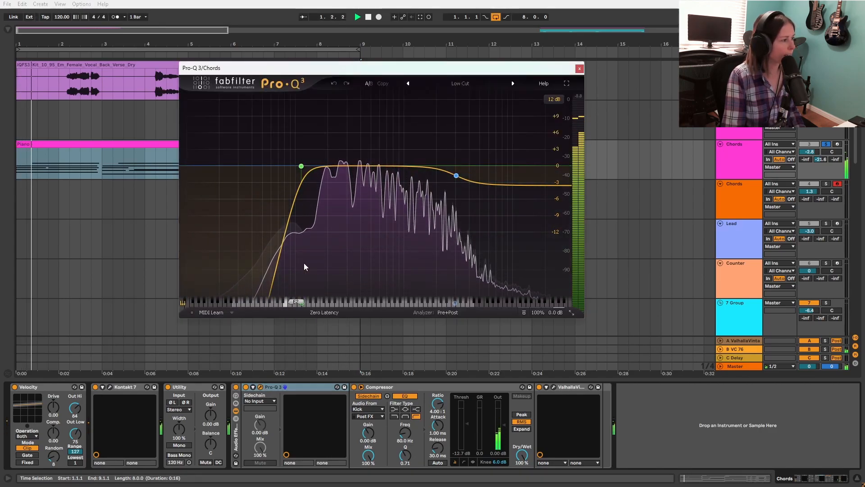
mouse_move(449, 171)
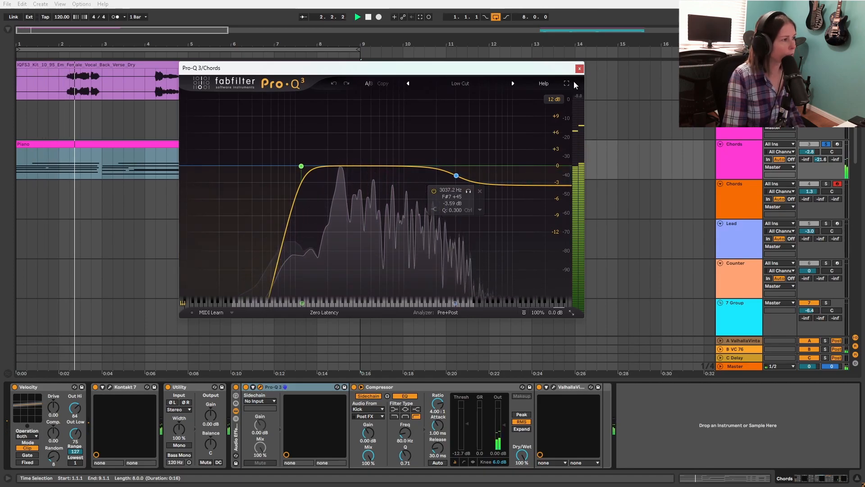
left_click(578, 69)
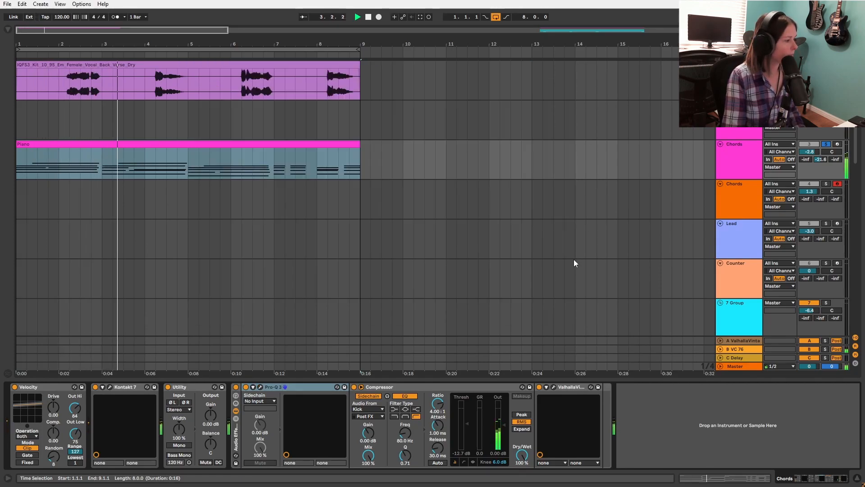
Step: Examine the piano chords' Compressor sidechain and ValhallaVintageVerb settings, and stop playback
left_click(401, 388)
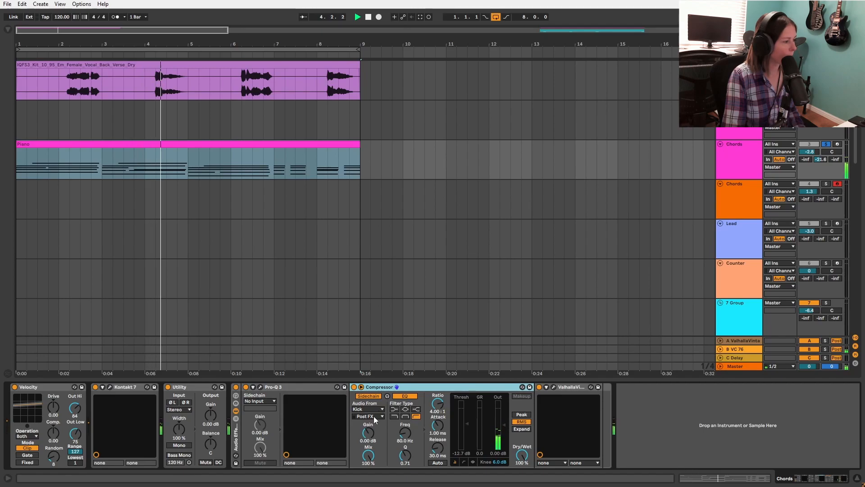
left_click(553, 387)
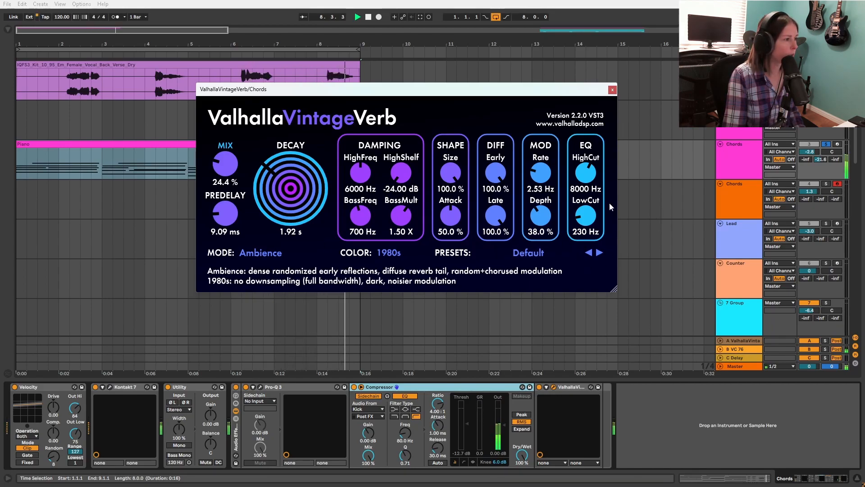
left_click(611, 91)
key("space")
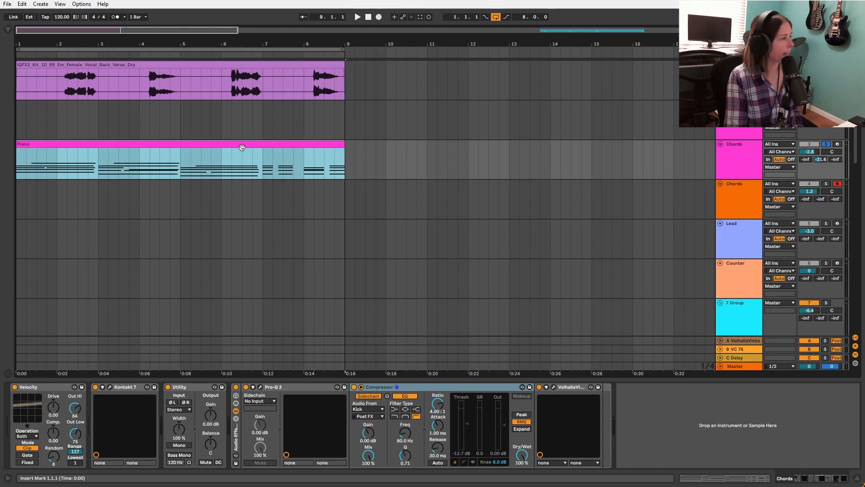
Step: Play the Pad clip's chords and examine its track's device chain, including the Analog Lab V instrument and the Saturator
left_click_drag(141, 146, 138, 130)
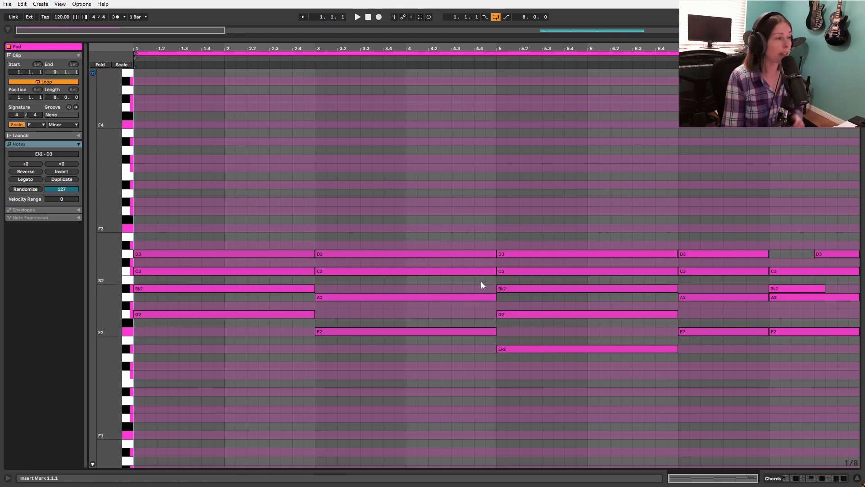
key("space")
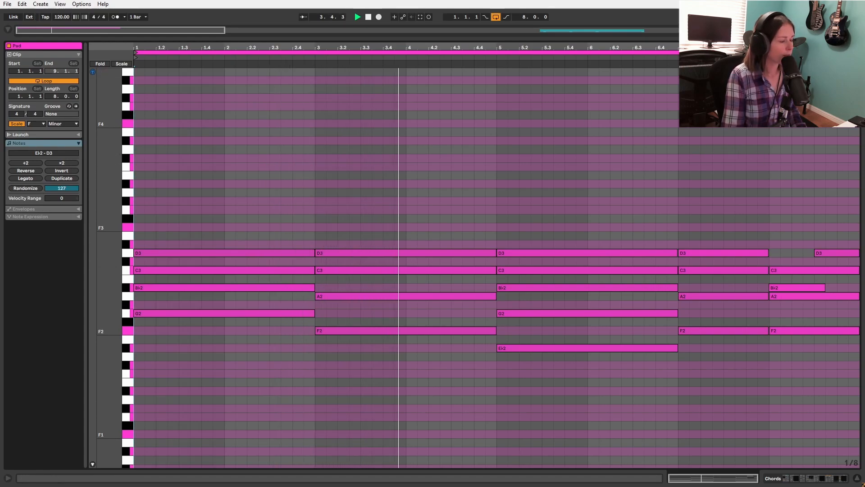
left_click(820, 479)
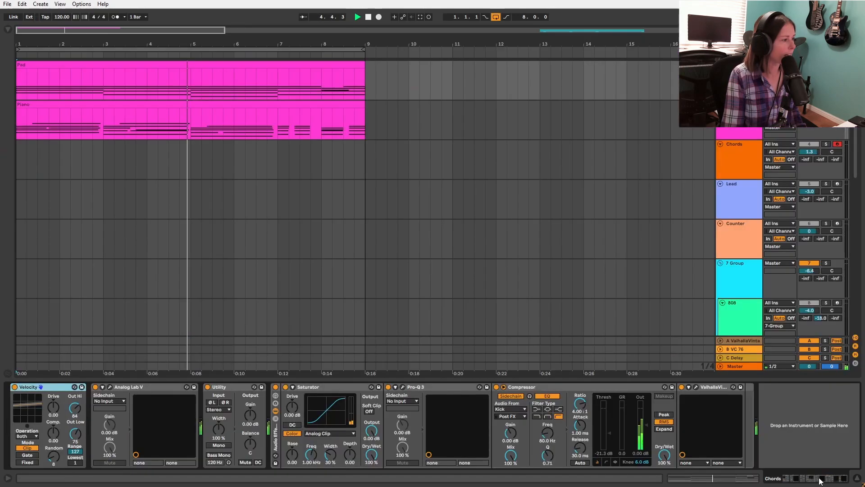
left_click(110, 386)
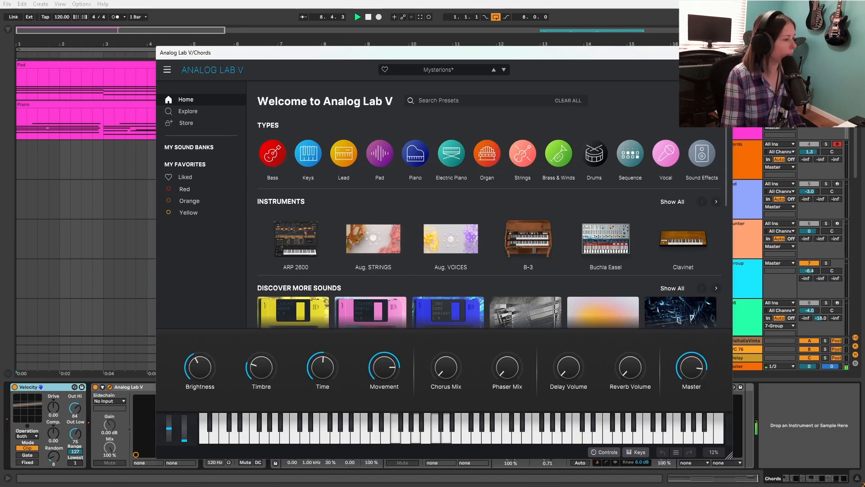
left_click(722, 53)
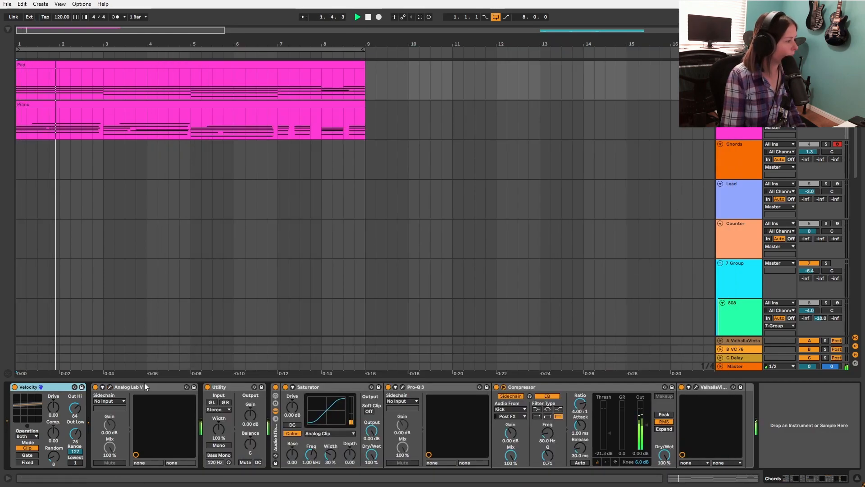
left_click(329, 386)
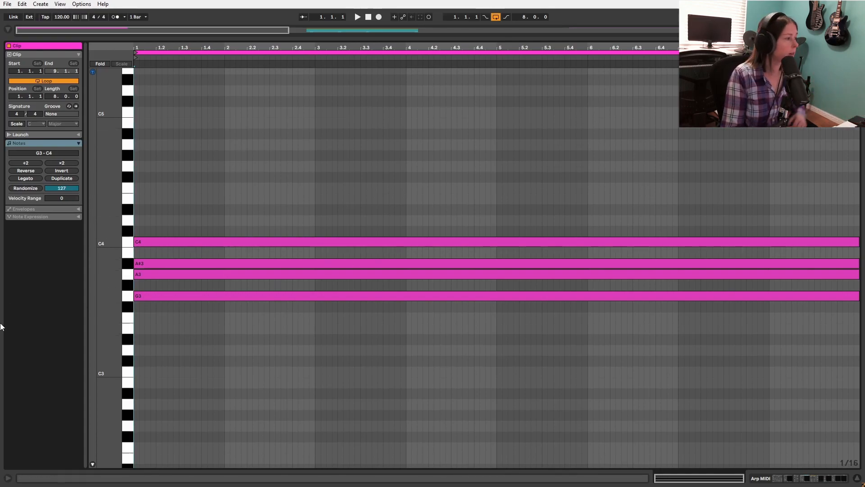
Step: Select the four sustained notes in the Arp MIDI clip and examine the track's Analog Lab V instrument
left_click_drag(161, 316, 171, 245)
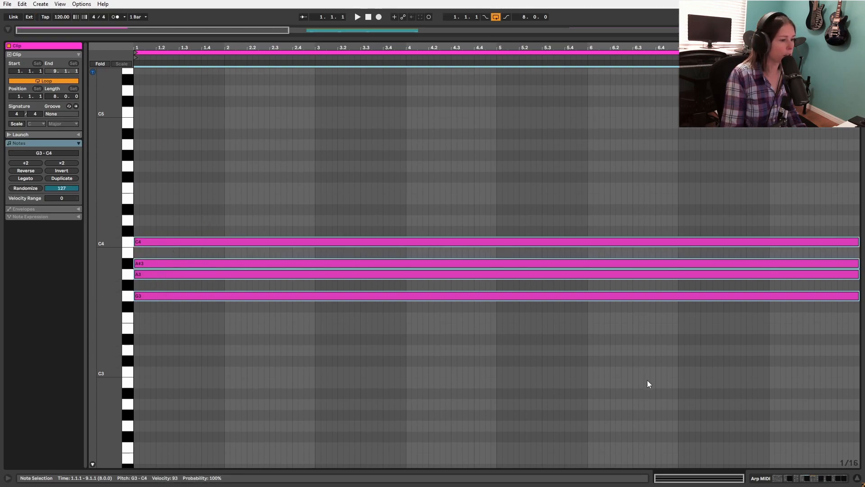
left_click(805, 481)
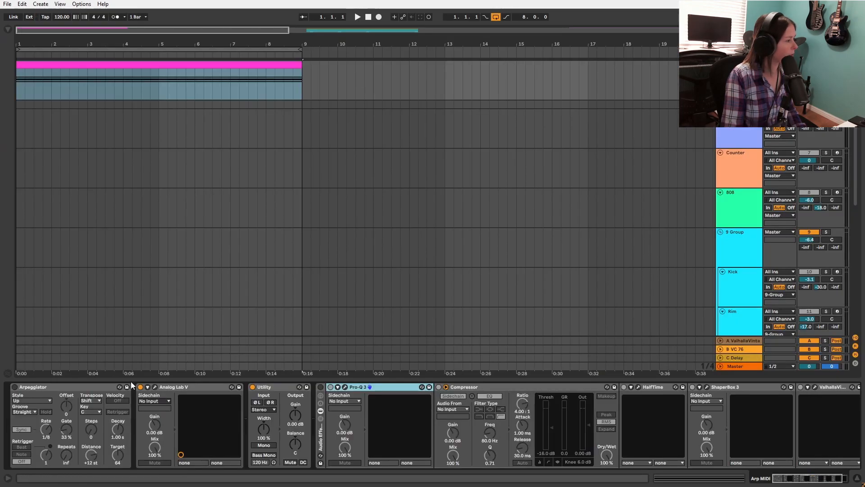
left_click(155, 387)
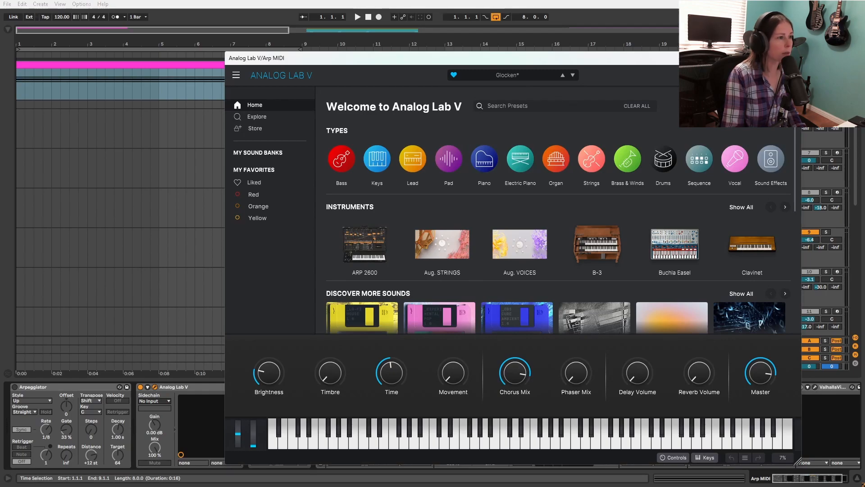
left_click(791, 58)
scroll(296, 264, "up", 4)
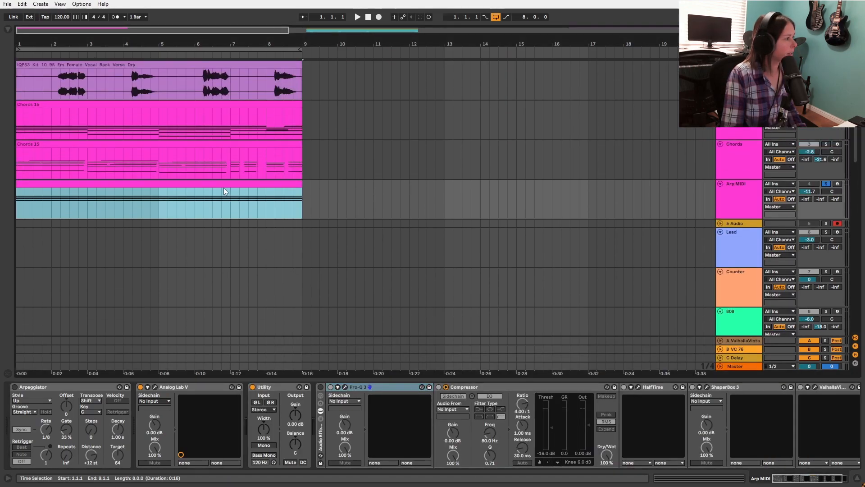
Step: Turn on the Arp MIDI track's Arpeggiator, start playback and examine the Pro-Q 3 low and high cuts
left_click(15, 386)
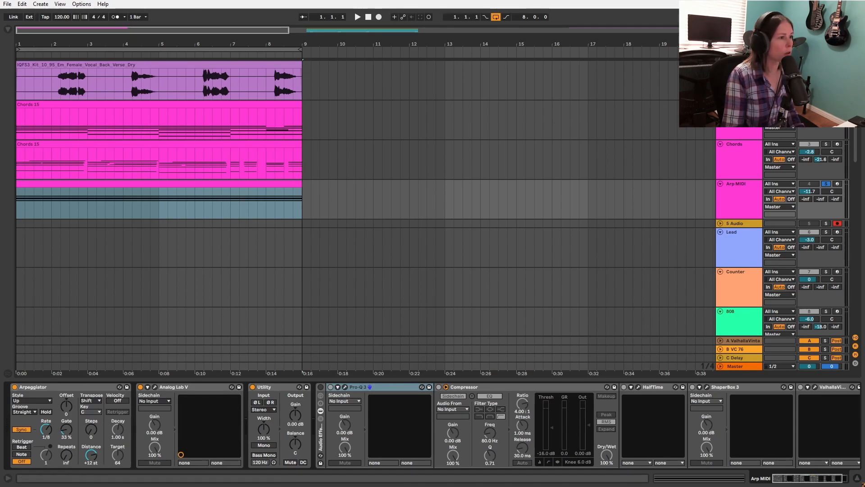
key("space")
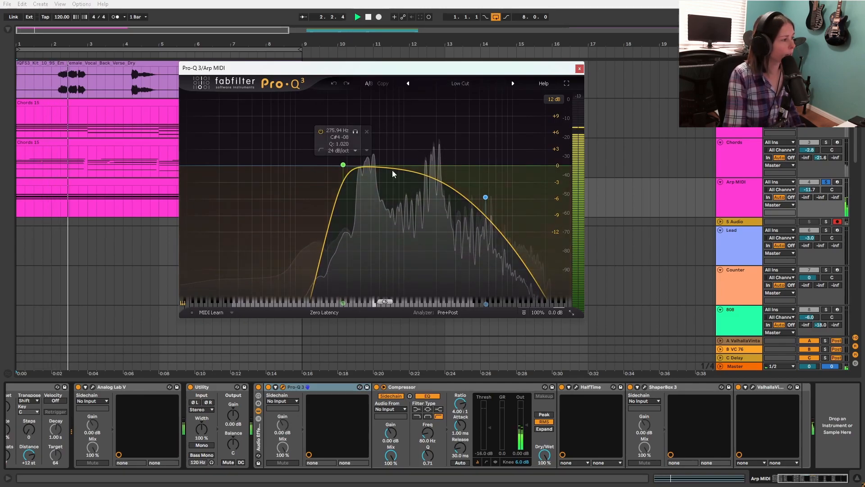
left_click(579, 68)
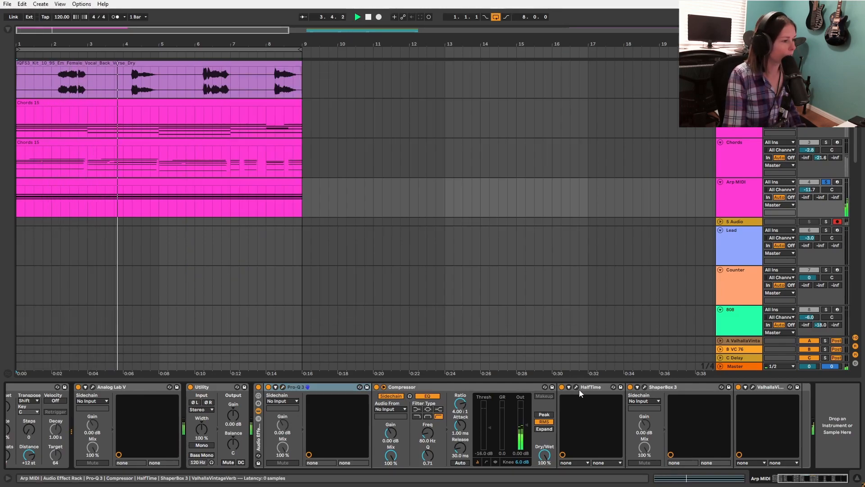
Step: Compare the arp with HalfTime bypassed and active during playback, and open ShaperBox 3
left_click(575, 386)
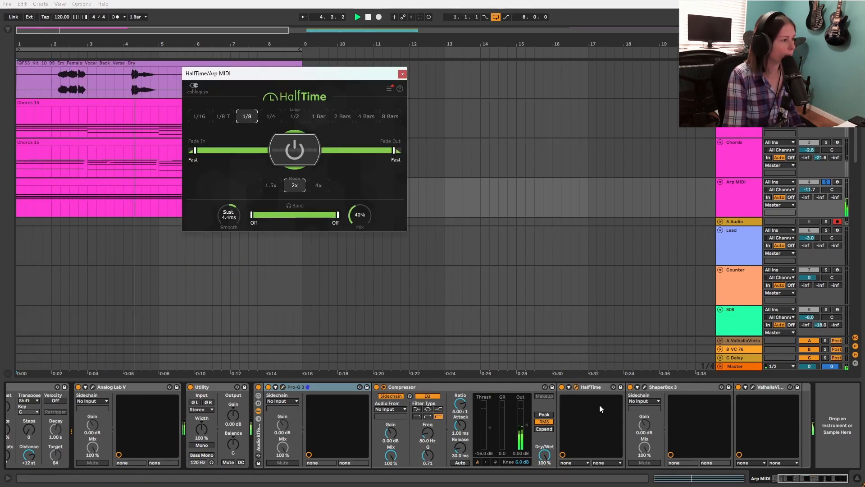
left_click(295, 150)
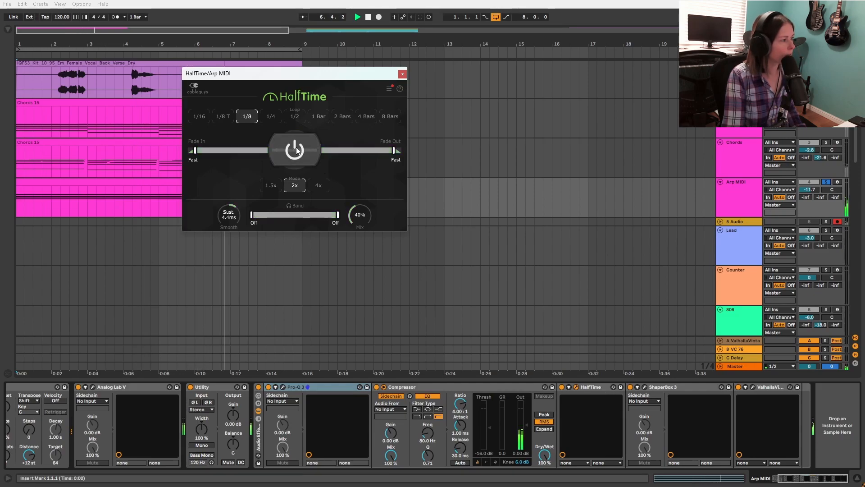
left_click(296, 150)
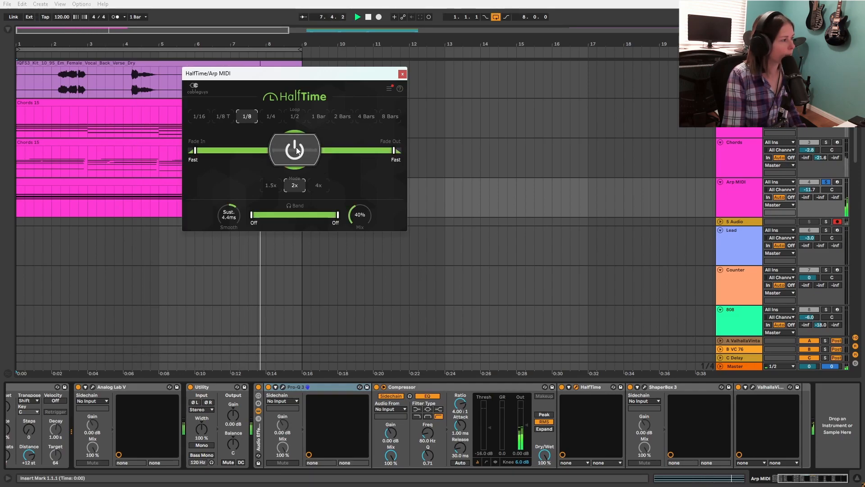
left_click(402, 74)
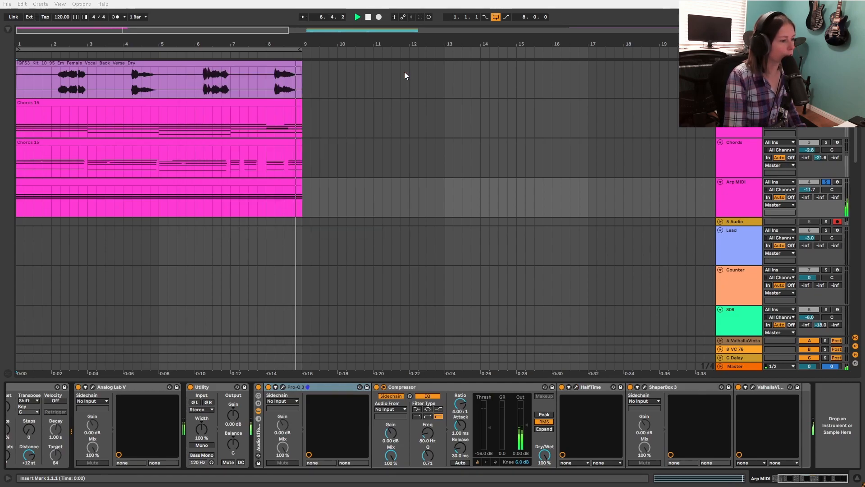
left_click(645, 386)
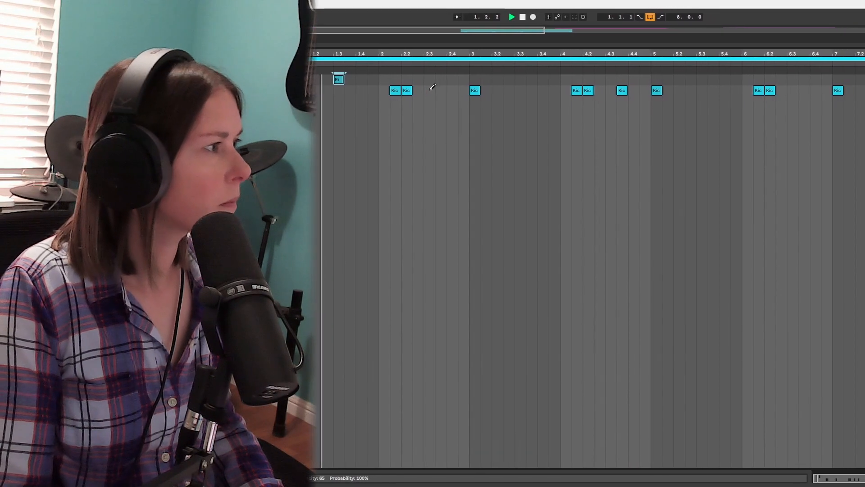
Step: Draw rim notes on beat 3 of each bar through bar 8, plus an extra one on the last eighth note
left_click(422, 79)
left_click(479, 80)
left_click(526, 79)
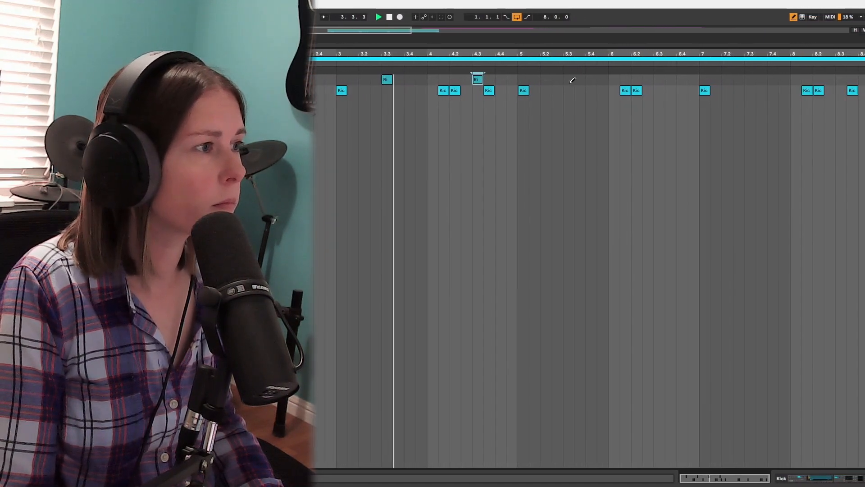
left_click(584, 79)
left_click(675, 80)
left_click(730, 80)
left_click(821, 79)
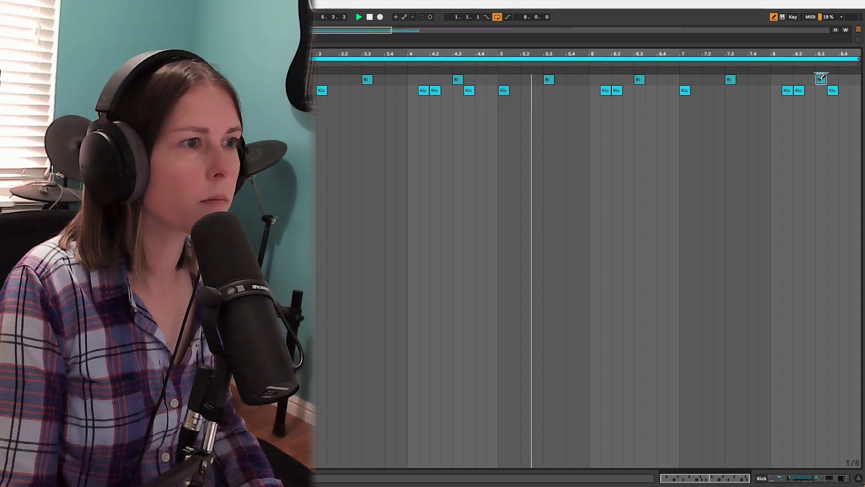
left_click(854, 80)
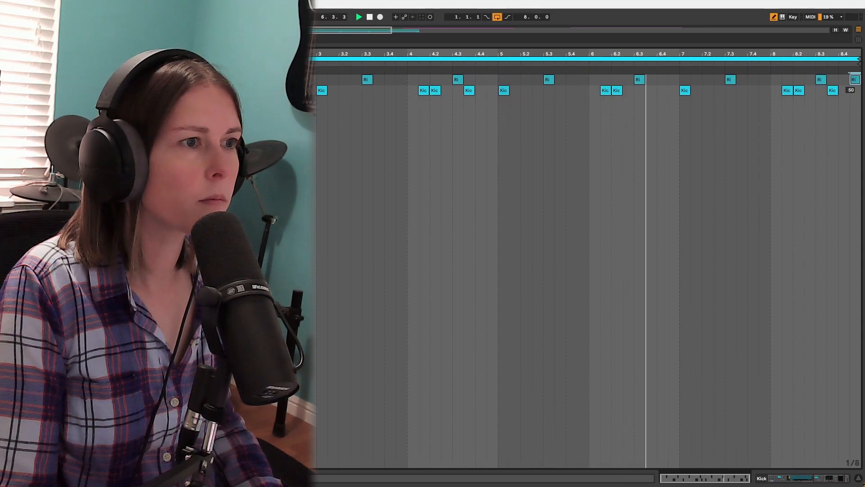
Step: Leave draw mode and select all the rim notes except the extra one at the end of bar 8
key("b")
left_click_drag(840, 80, 176, 78)
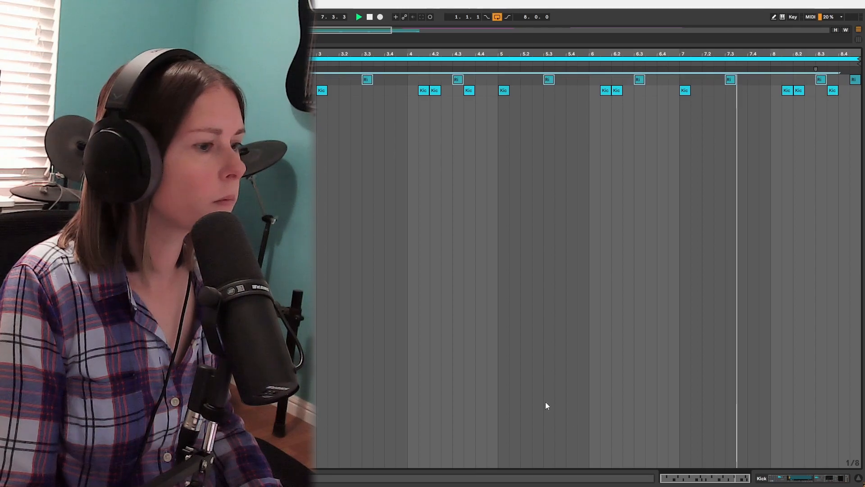
left_click_drag(458, 81, 457, 64)
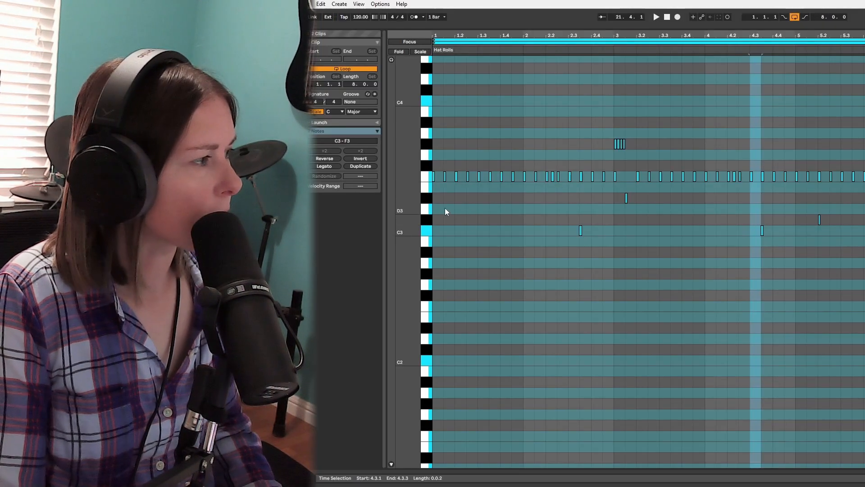
Step: Examine how the Hat Rolls notes fit around the Hats pattern
left_click_drag(618, 28, 619, 270)
scroll(595, 147, "down", 5)
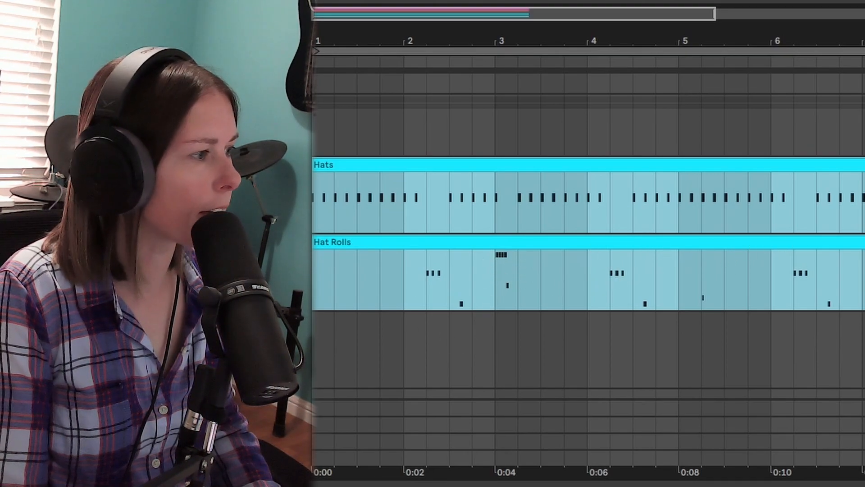
Step: Copy the Kick 1 clip onto the 808 track and play the 808 pattern
key("a")
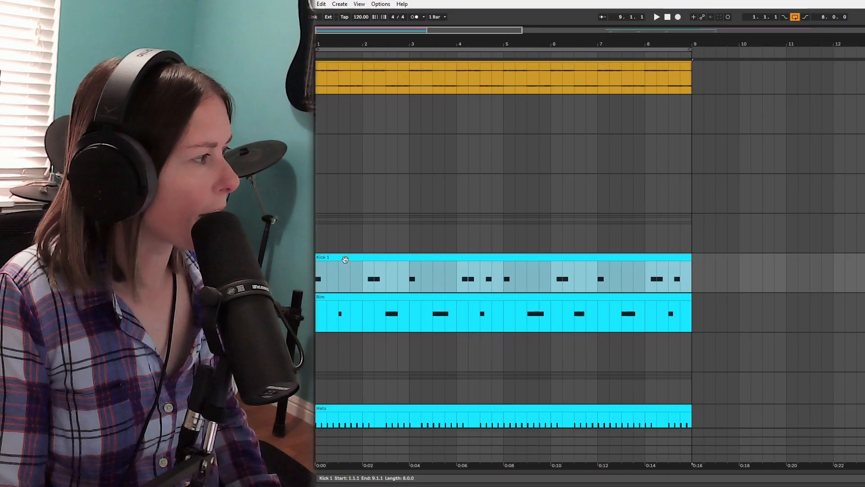
left_click_drag(345, 259, 353, 187)
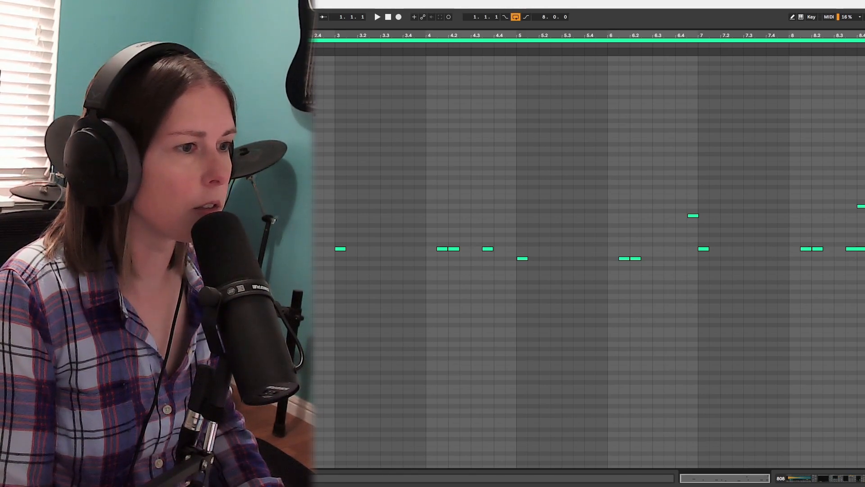
key("space")
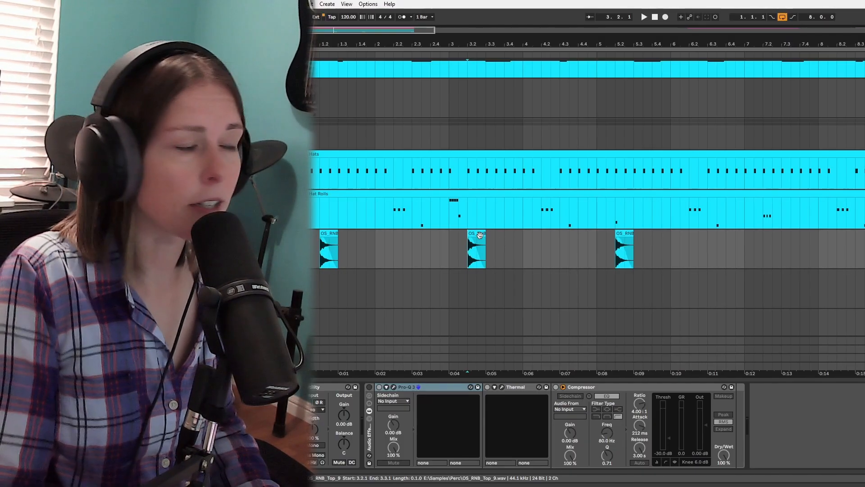
Step: Play the OS_RNB_Top_9 percussion hit at bar 3 beat 2 without the track's effects
left_click(461, 254)
key("space")
key("space")
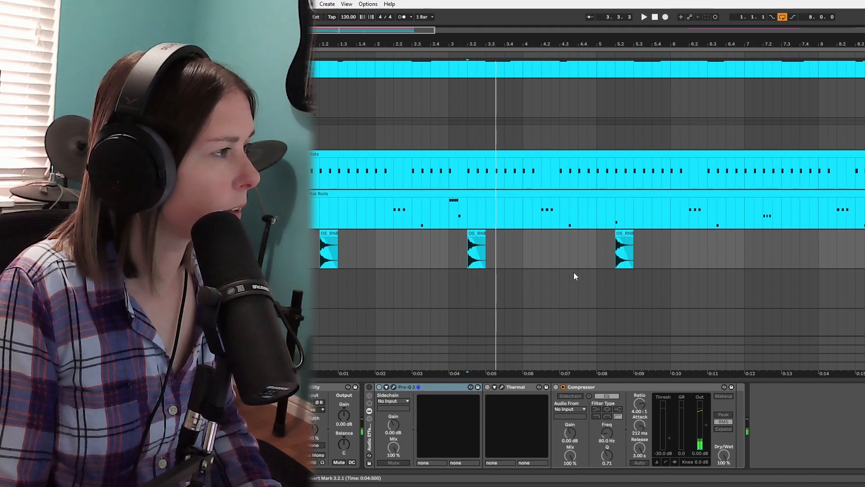
Step: Enable the Drum Audio track's effect rack, examine Thermal's Busted Waves preset and play the processed percussion hit
left_click(369, 386)
left_click(393, 387)
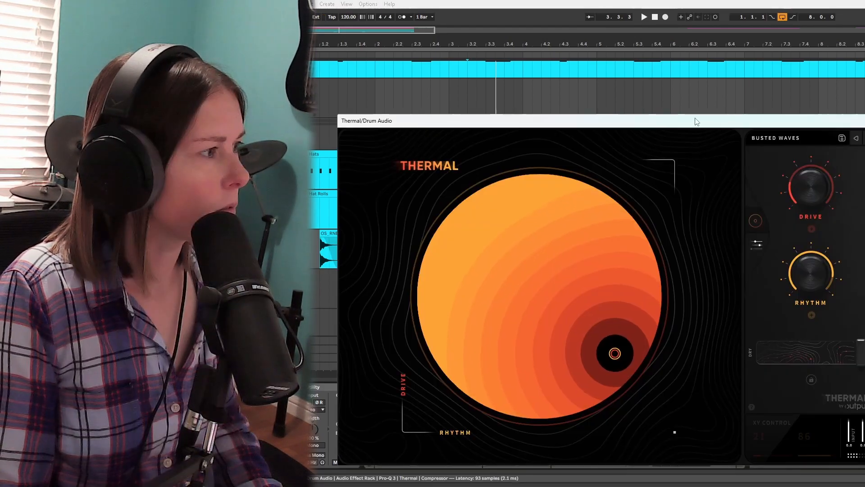
left_click_drag(701, 129, 711, 381)
key("space")
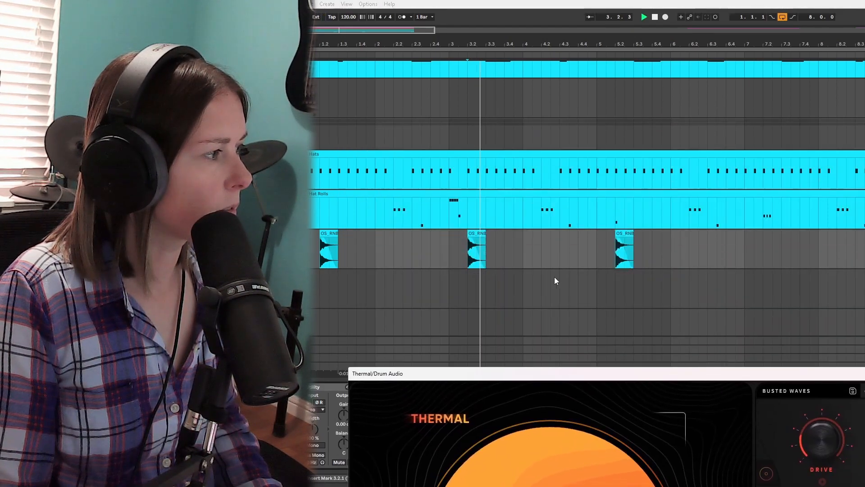
key("space")
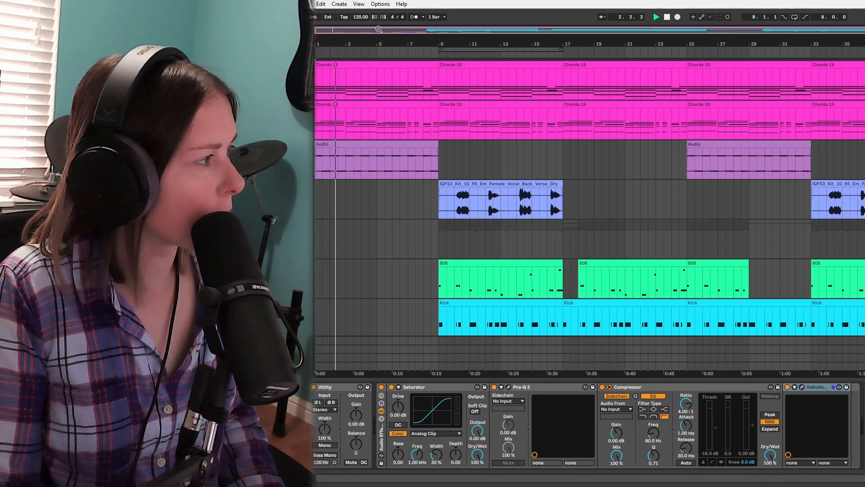
Step: Show the automation lanes during playback and examine the rising ramps over the Audio clips starting at bars 1 and 25
key("a")
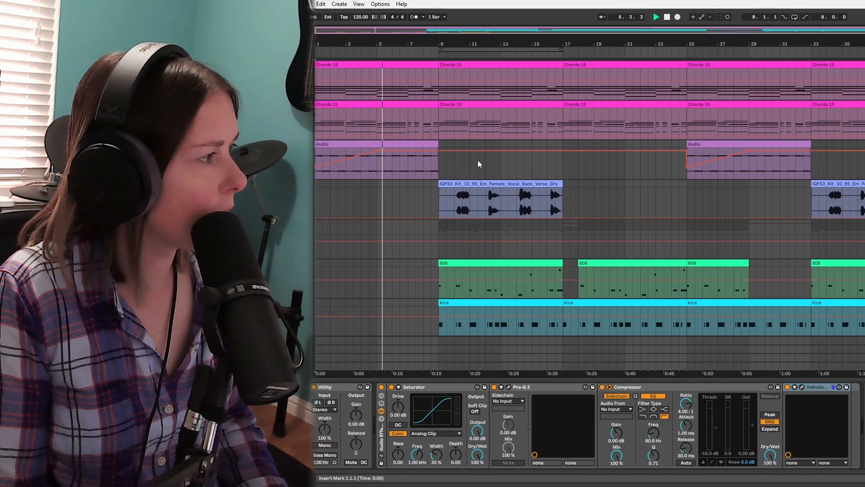
key("a")
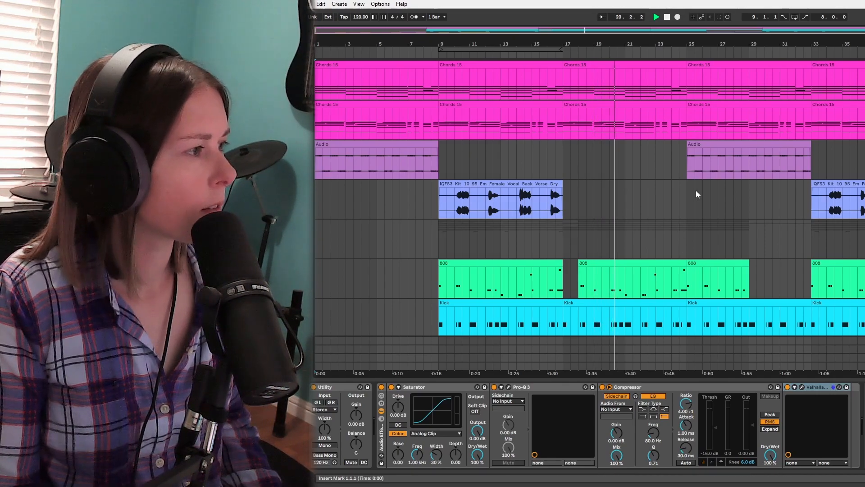
left_click(727, 142)
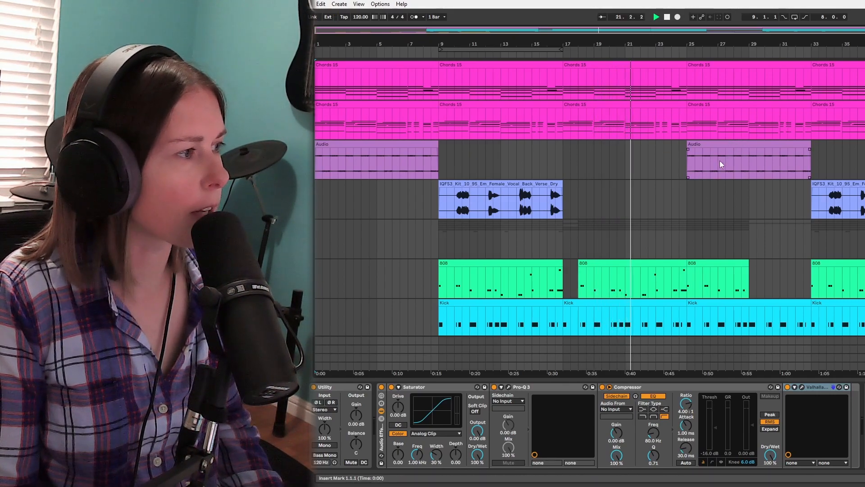
key("a")
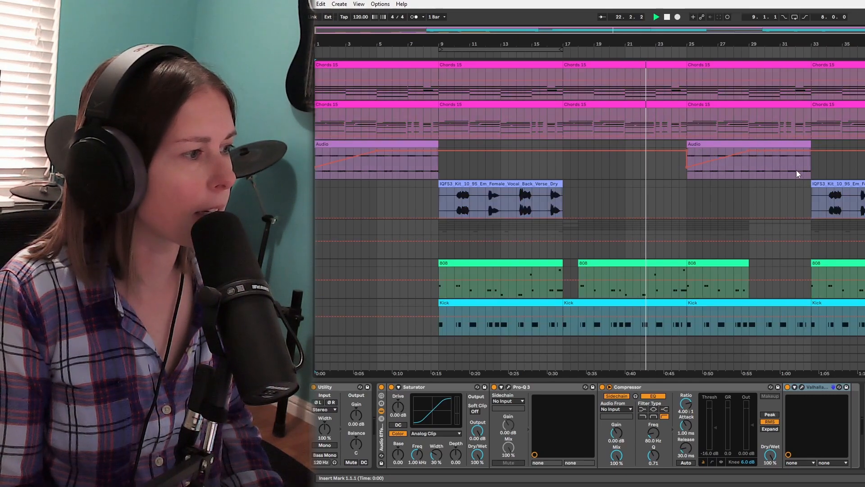
key("a")
Step: Examine where the 808, kick and rim clips play and drop out across the arrangement
scroll(796, 183, "down", 2)
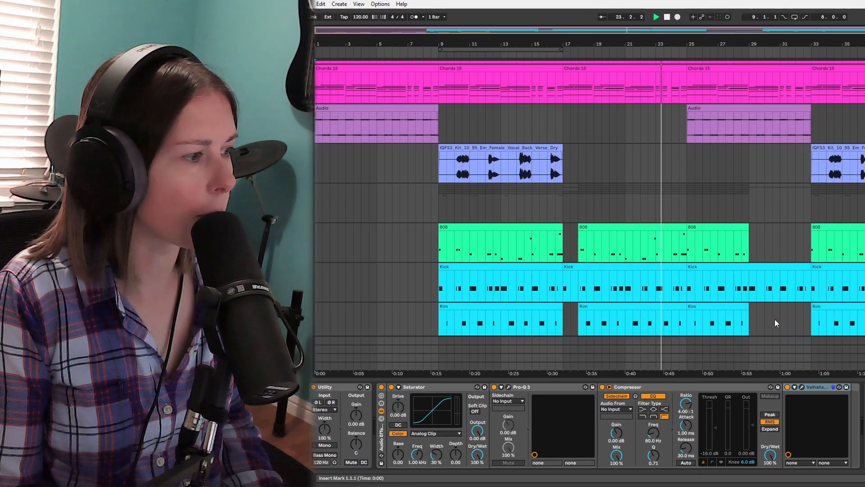
scroll(809, 310, "down", 2)
scroll(807, 308, "up", 2)
scroll(807, 308, "up", 2)
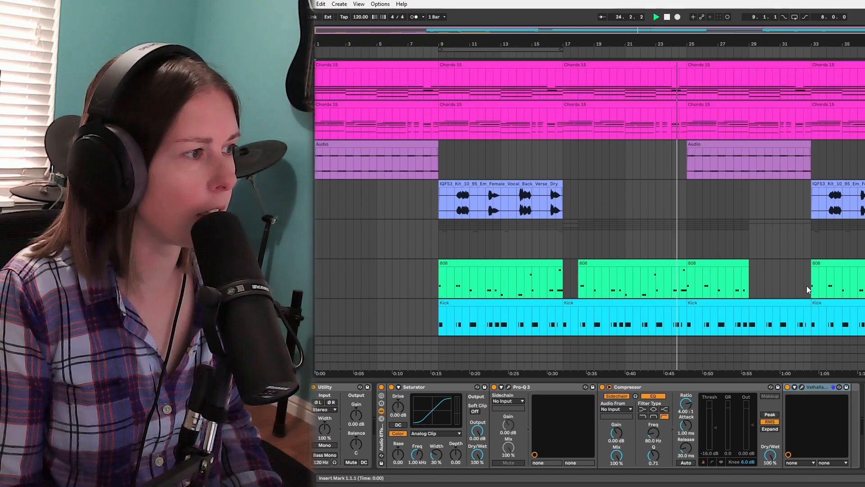